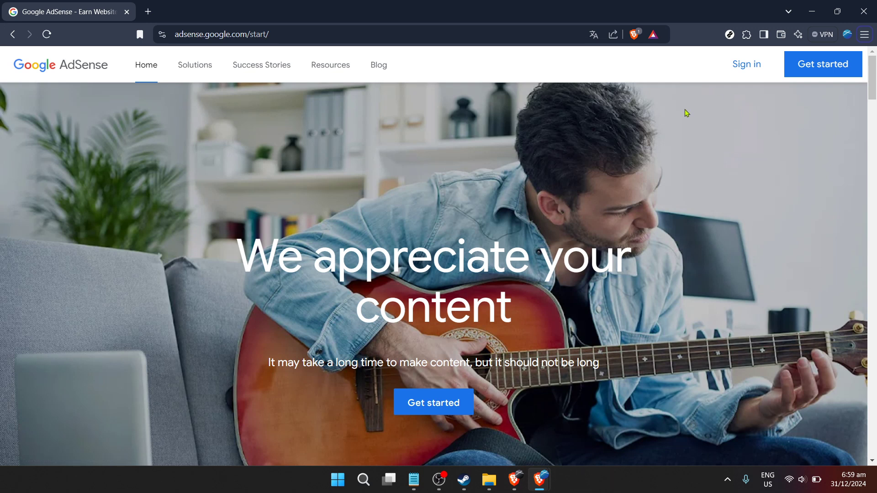
Sign in to AdSense with the saved Google account and its password.
{"action": "left_click", "coordinate": [733, 69]}
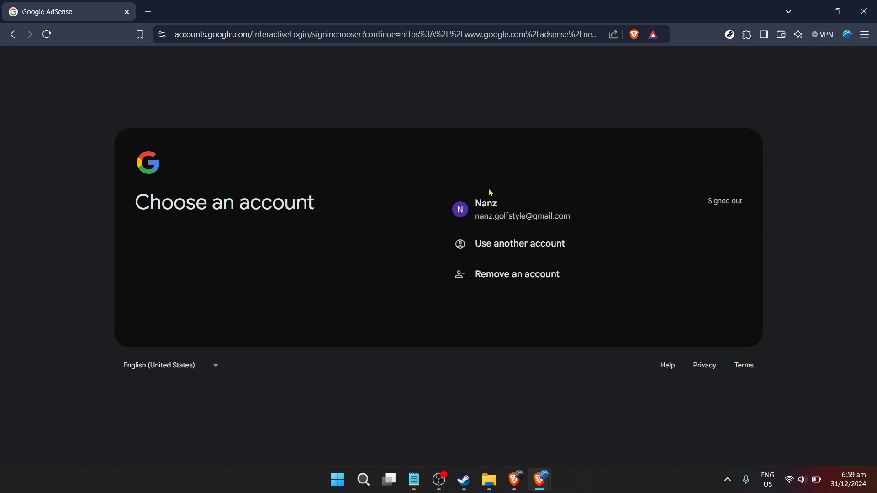
{"action": "left_click", "coordinate": [481, 213]}
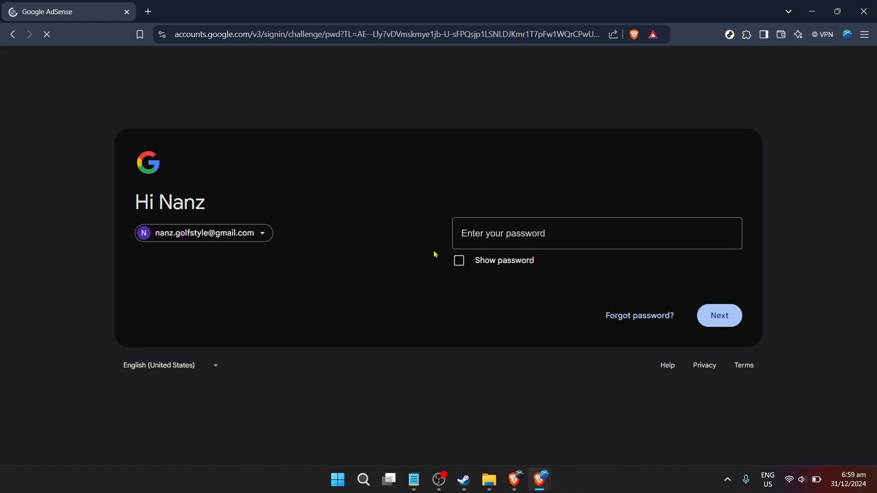
{"action": "type", "text": "•"}
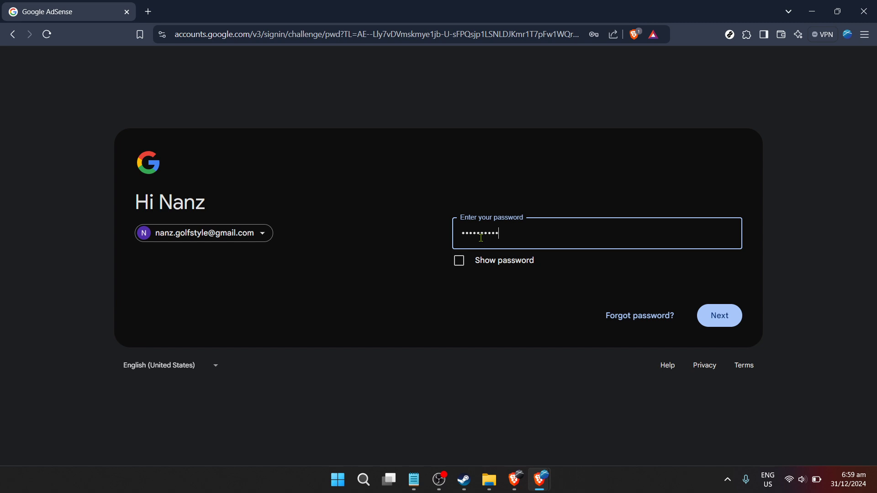
{"action": "key", "text": "Return"}
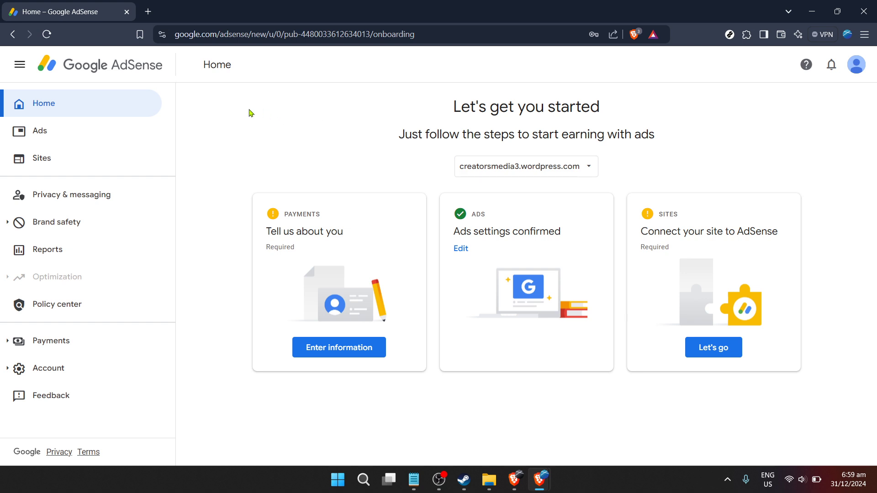
In Reports, move the Top pages report to the top of the list.
{"action": "left_click", "coordinate": [78, 248]}
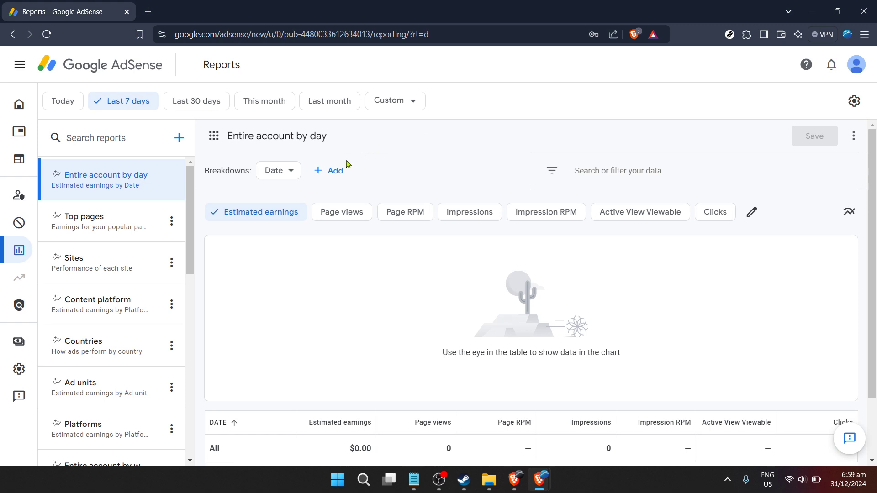
{"action": "left_click", "coordinate": [173, 222]}
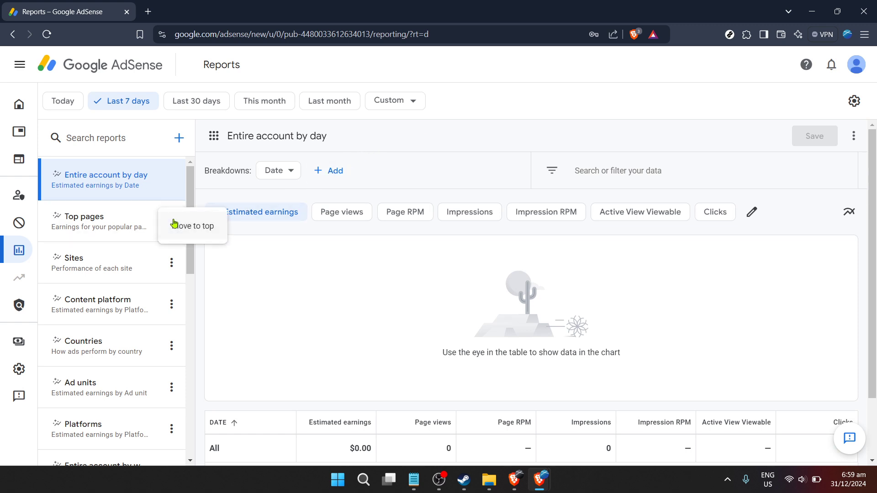
{"action": "left_click", "coordinate": [298, 278]}
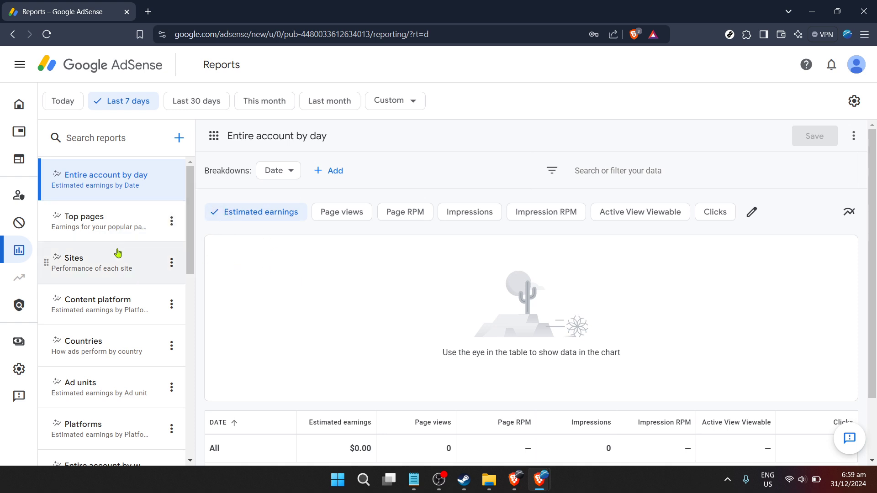
{"action": "left_click", "coordinate": [115, 226]}
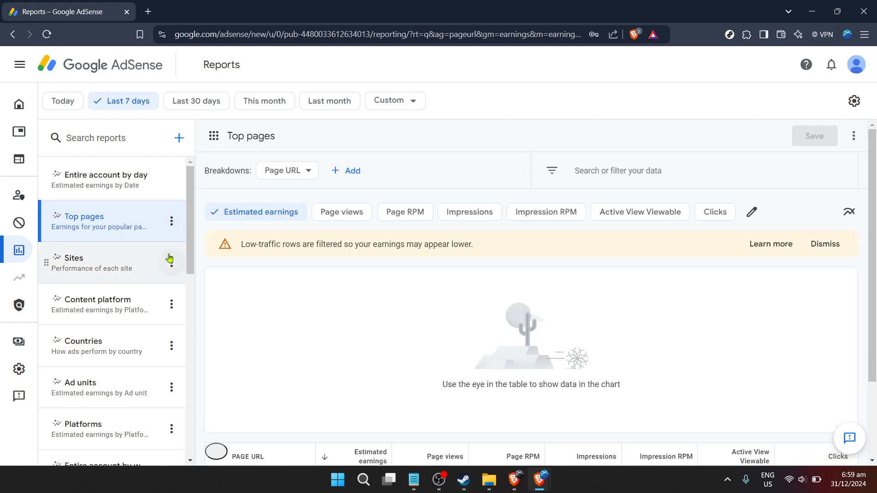
{"action": "left_click", "coordinate": [172, 221]}
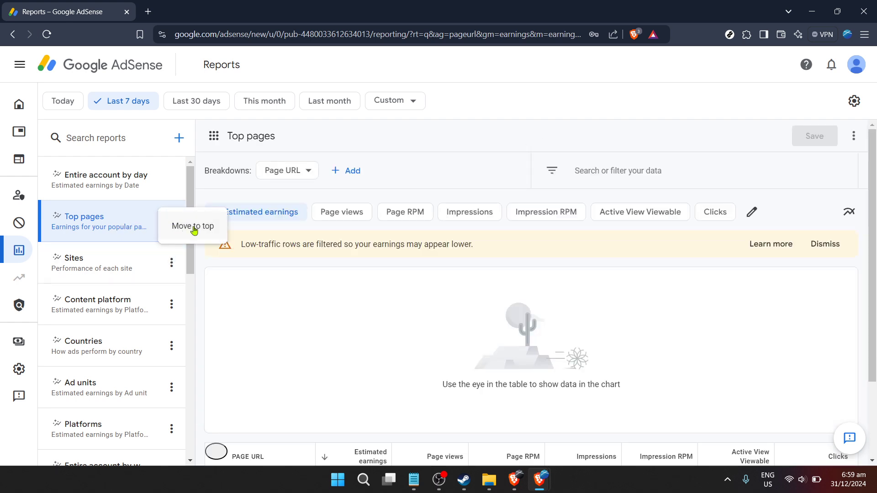
{"action": "left_click", "coordinate": [195, 227]}
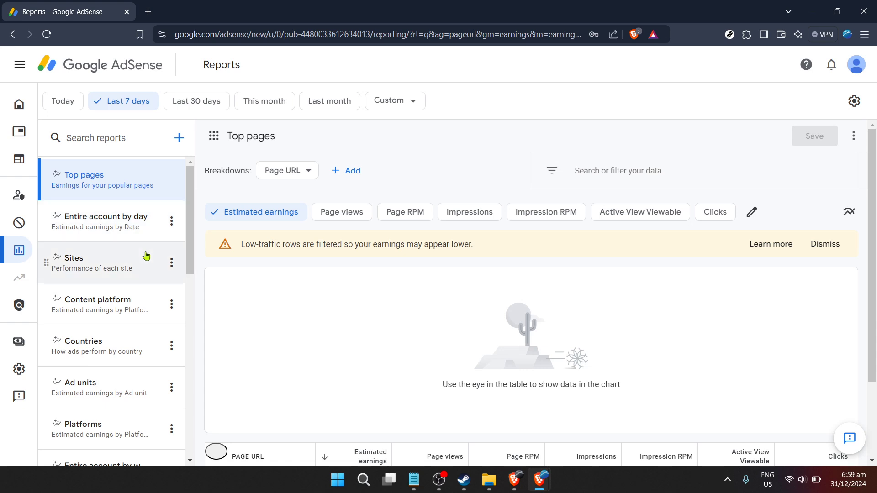
View the Sites, Entire account by day and Top pages reports in turn.
{"action": "left_click", "coordinate": [146, 256]}
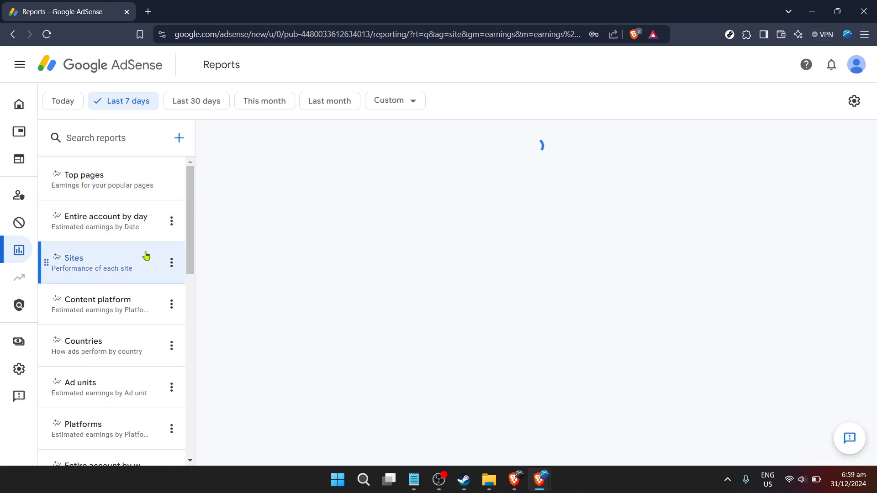
{"action": "left_click", "coordinate": [137, 228]}
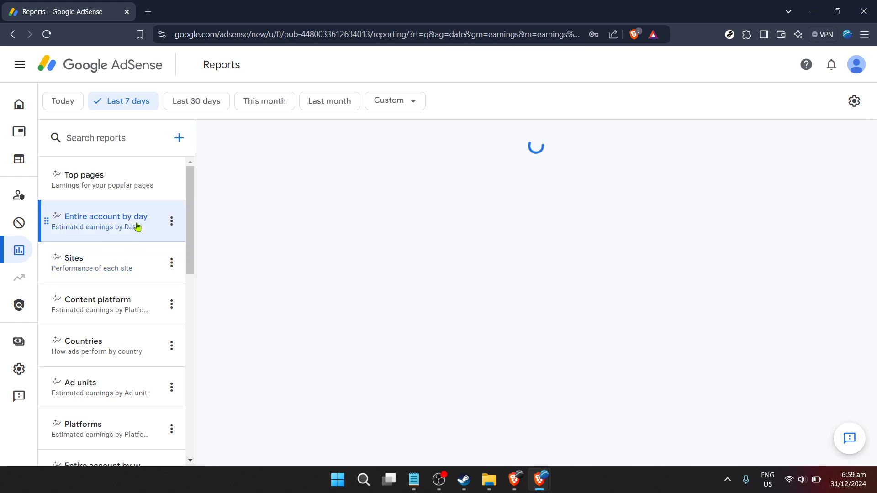
{"action": "left_click", "coordinate": [146, 183]}
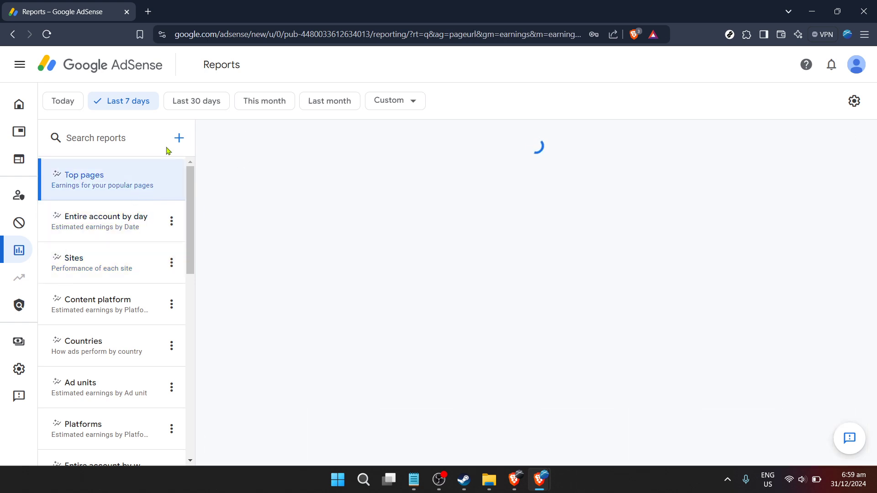
Create a new report adding Ad format and Ad size breakdowns to Date, then start saving it.
{"action": "left_click", "coordinate": [177, 138]}
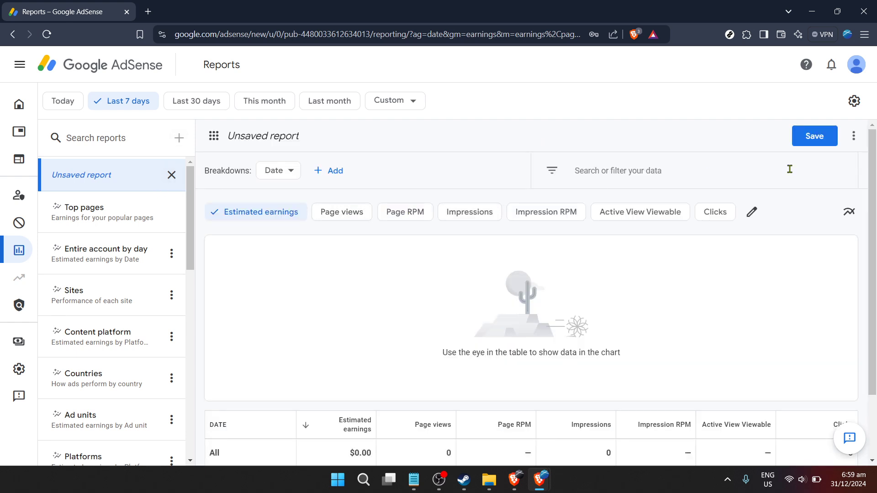
{"action": "left_click", "coordinate": [333, 177]}
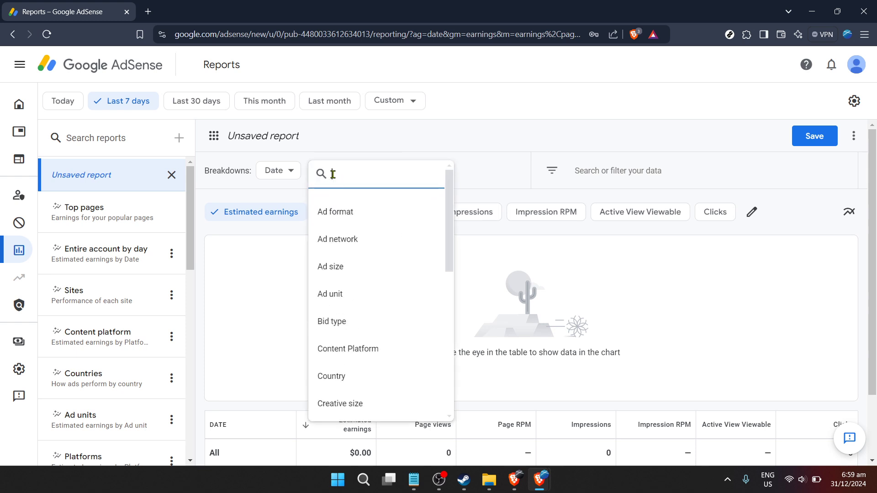
{"action": "left_click", "coordinate": [356, 220]}
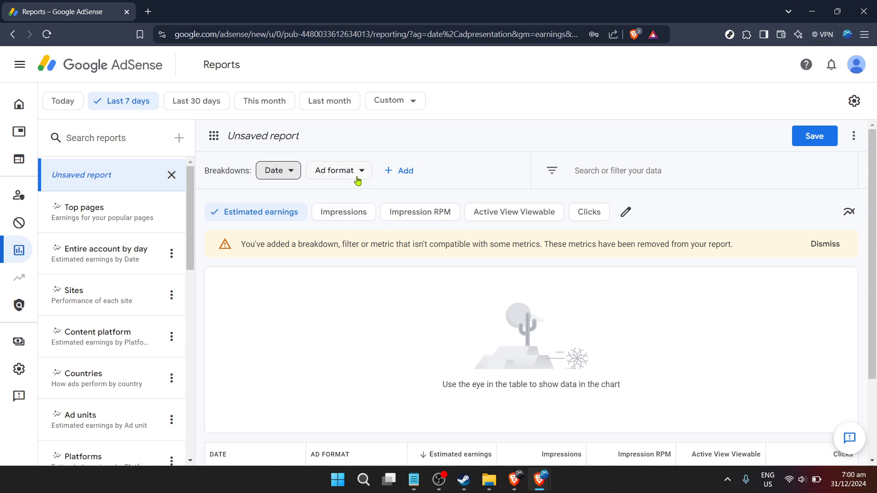
{"action": "left_click", "coordinate": [385, 173]}
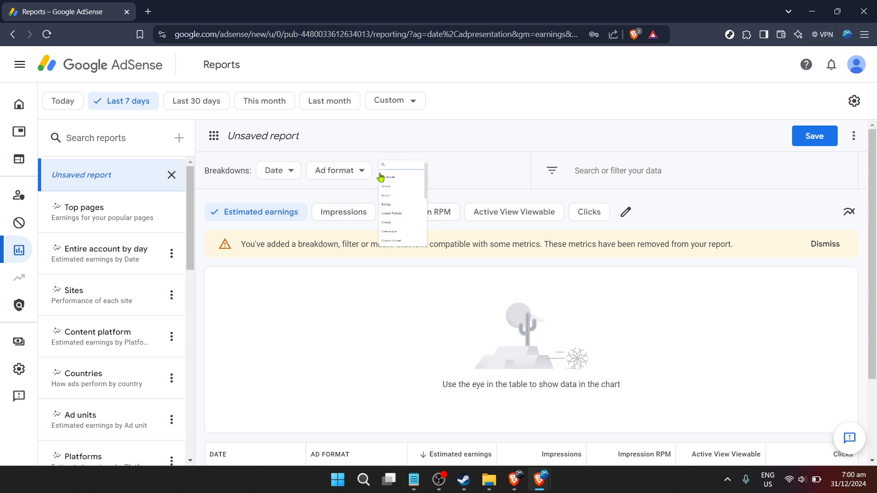
{"action": "left_click", "coordinate": [422, 246]}
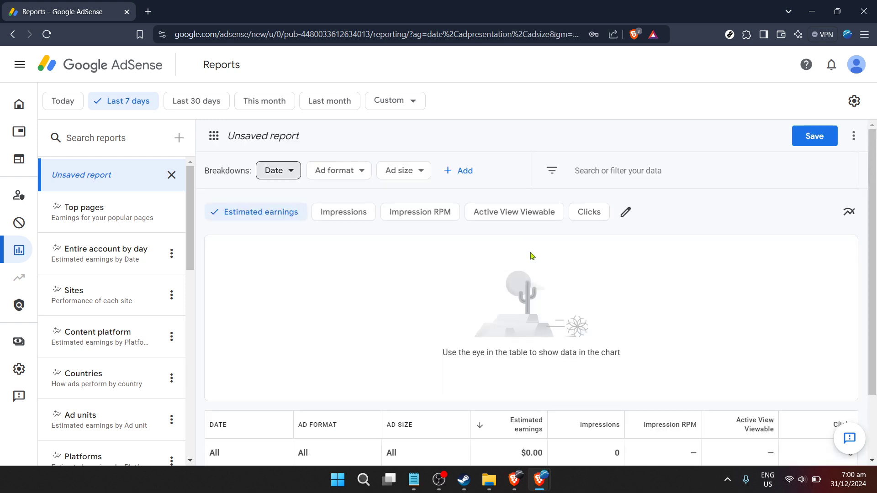
{"action": "left_click", "coordinate": [807, 137]}
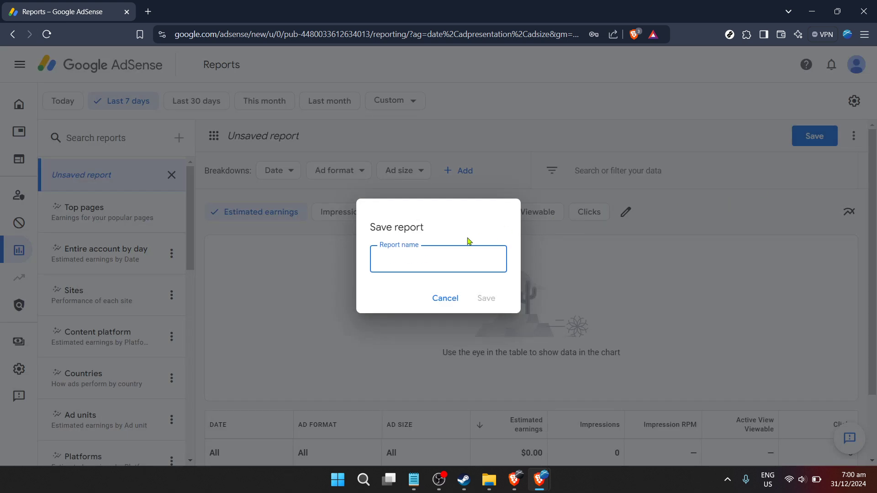
Name the report 'Test' in the Save report dialog and save it.
{"action": "left_click", "coordinate": [411, 270]}
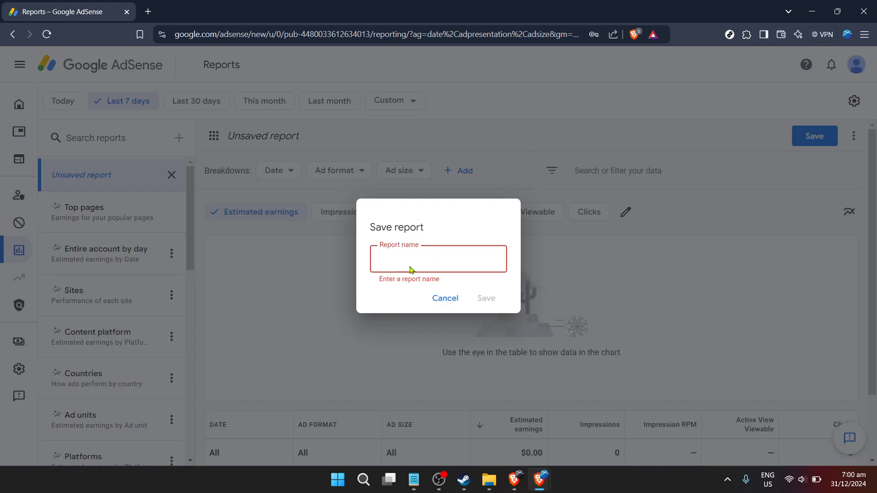
{"action": "type", "text": "Sample repo"}
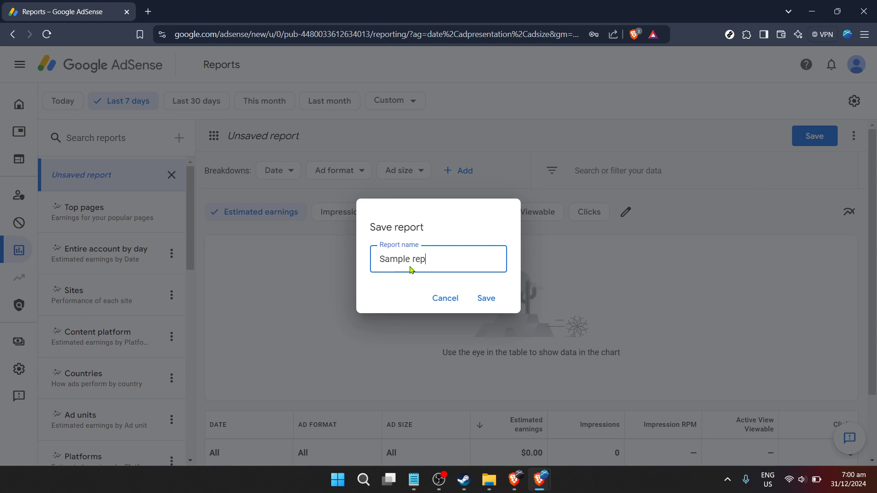
{"action": "key", "text": "BackSpace"}
{"action": "key", "text": "BackSpace"}
{"action": "key", "text": "ctrl+a"}
{"action": "type", "text": "Test"}
{"action": "left_click", "coordinate": [489, 298]}
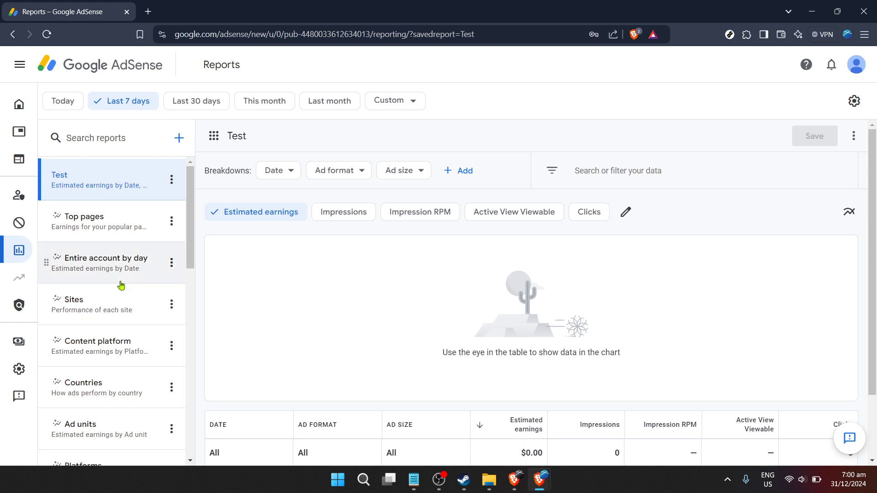
Browse the saved reports list, then set the Test report's date range to Today.
{"action": "scroll", "coordinate": [134, 288], "scroll_direction": "down", "scroll_amount": 1}
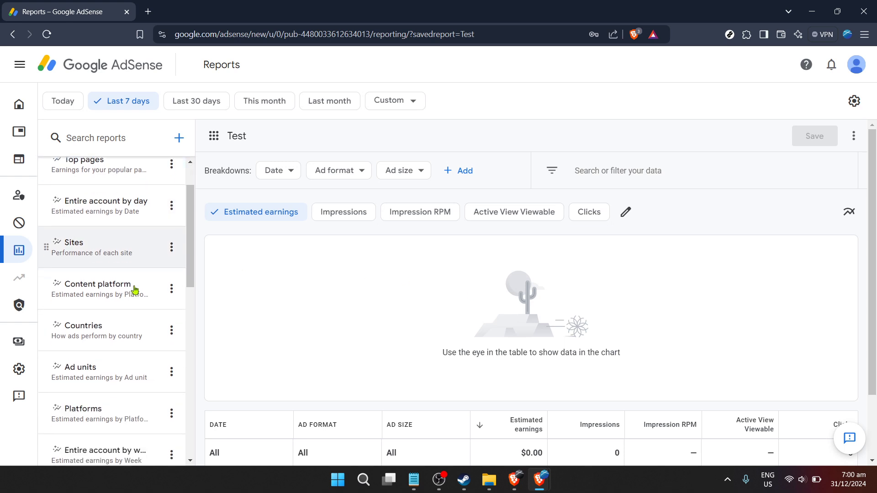
{"action": "scroll", "coordinate": [134, 289], "scroll_direction": "down", "scroll_amount": 4}
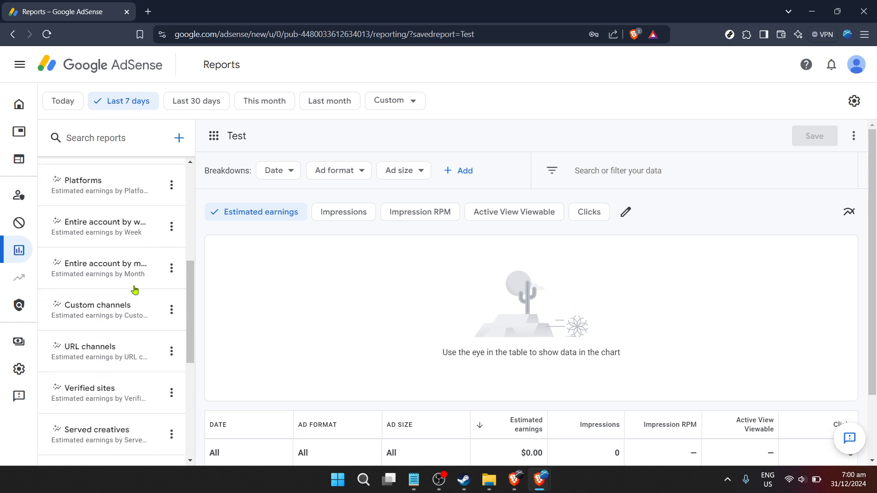
{"action": "scroll", "coordinate": [135, 288], "scroll_direction": "down", "scroll_amount": 4}
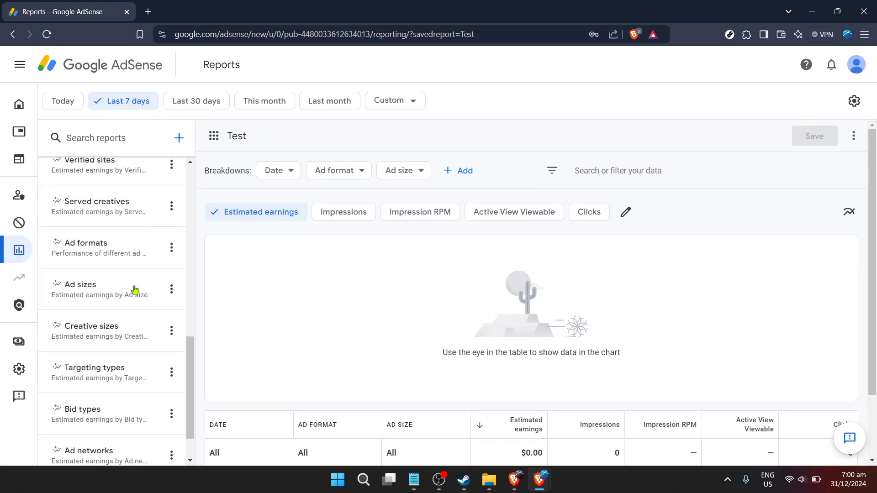
{"action": "scroll", "coordinate": [135, 288], "scroll_direction": "down", "scroll_amount": 1}
{"action": "scroll", "coordinate": [135, 290], "scroll_direction": "up", "scroll_amount": 4}
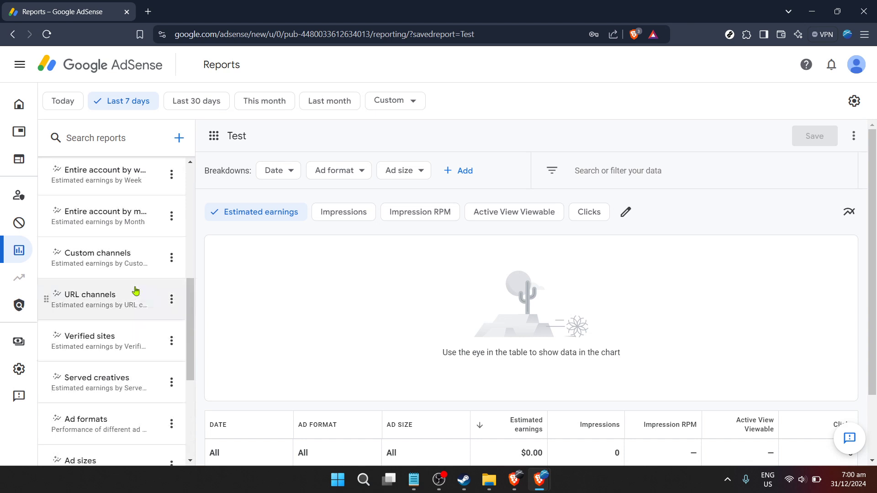
{"action": "scroll", "coordinate": [136, 290], "scroll_direction": "up", "scroll_amount": 6}
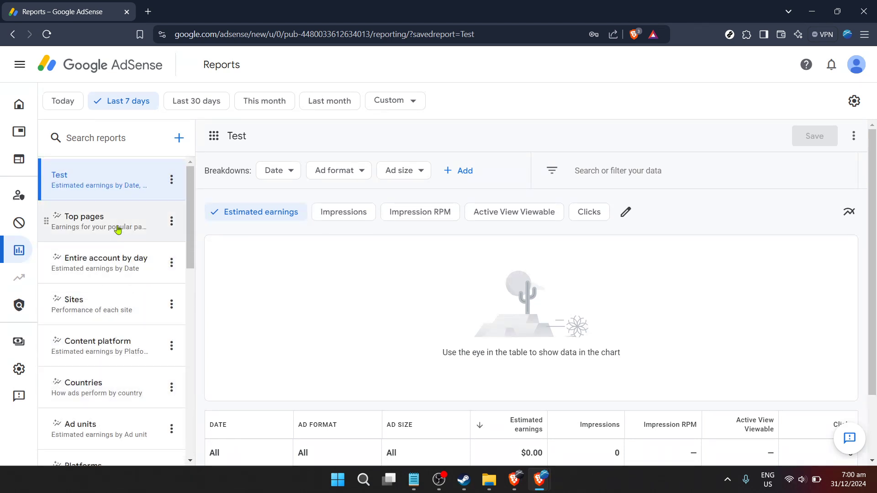
{"action": "left_click", "coordinate": [70, 103]}
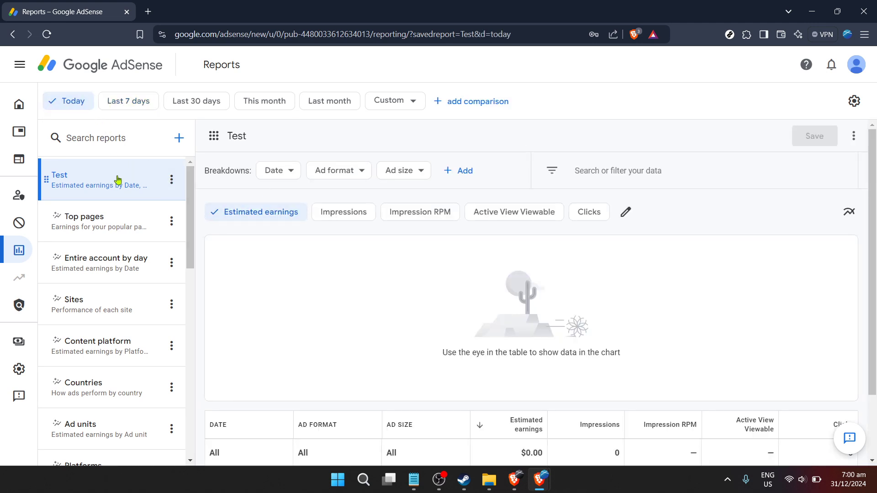
{"action": "left_click", "coordinate": [172, 184]}
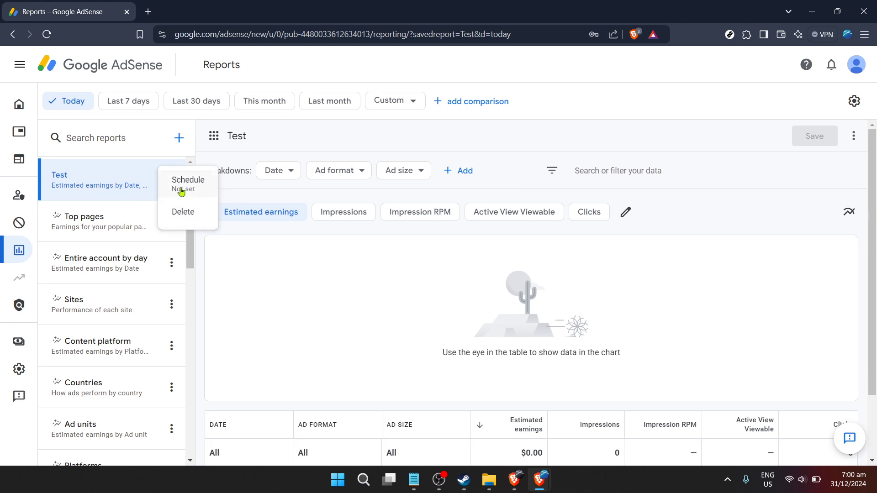
{"action": "left_click", "coordinate": [260, 269]}
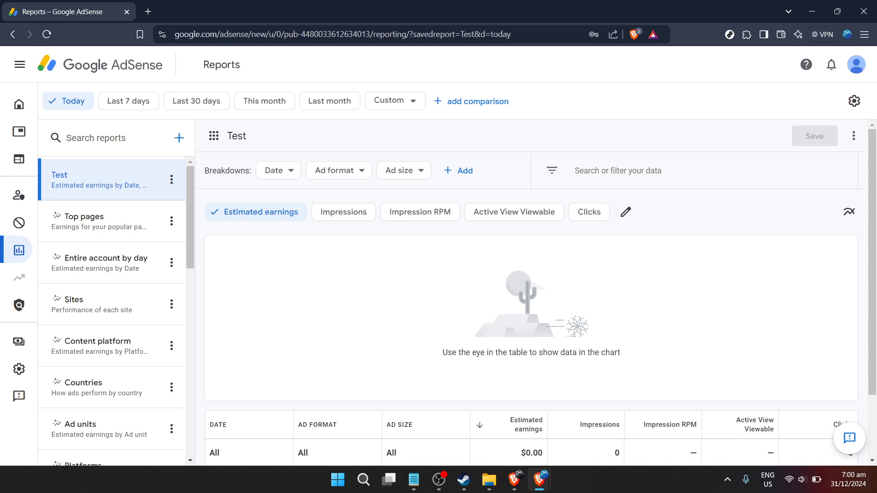
{"action": "mouse_move", "coordinate": [848, 479]}
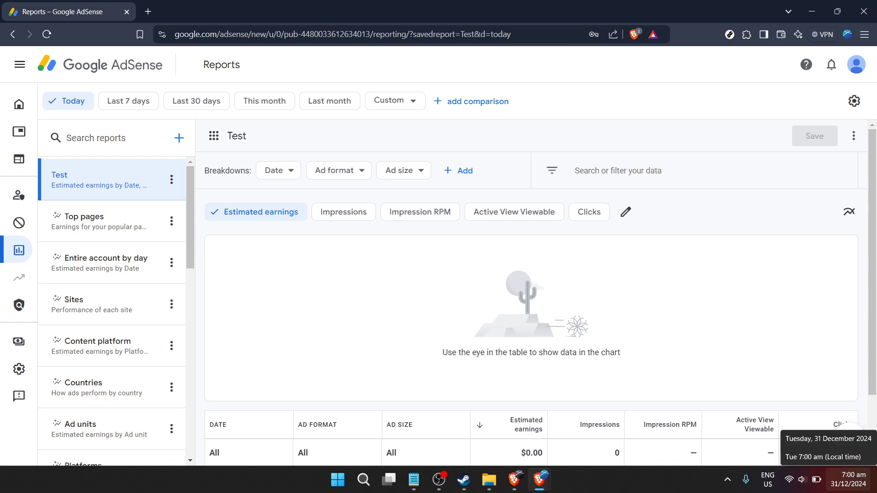